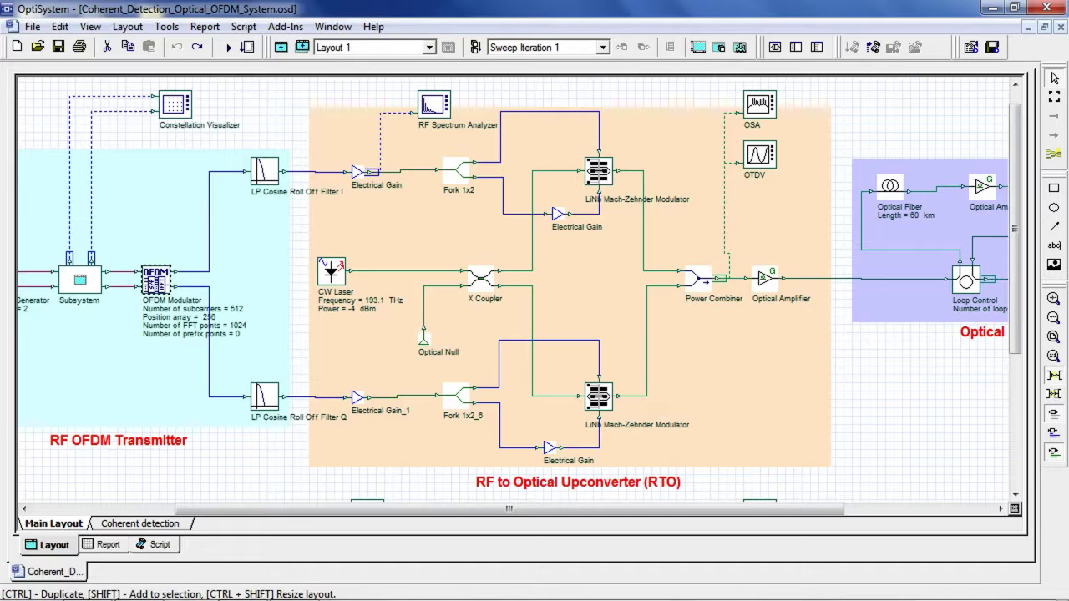
Survey the main layout from the optical link to the receiver, and review the Layout 1 simulation parameters without changing them
scroll(518, 292, "right", 5)
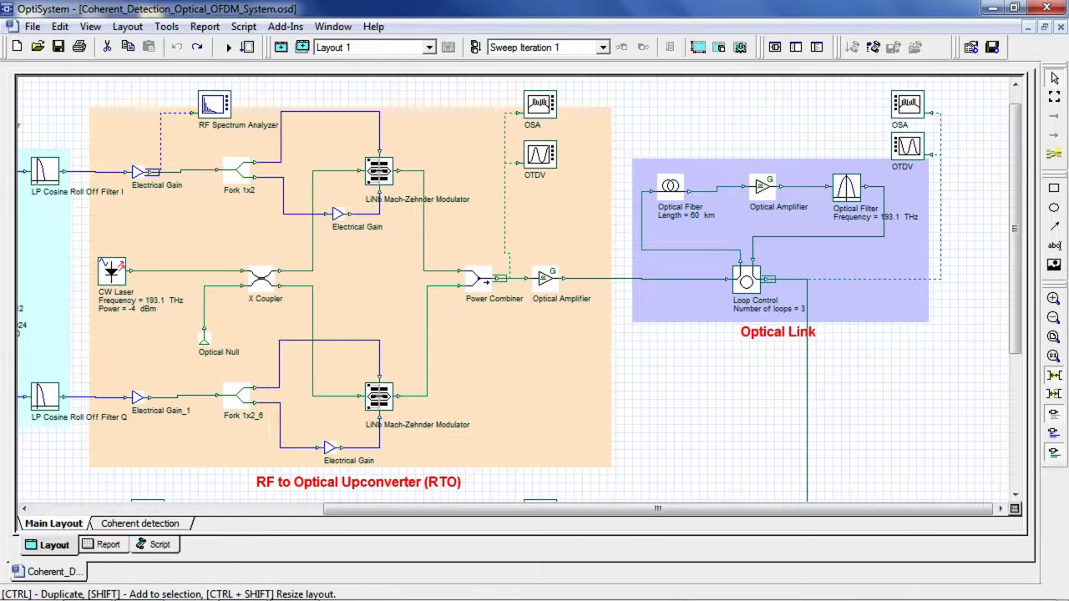
scroll(518, 289, "down", 5)
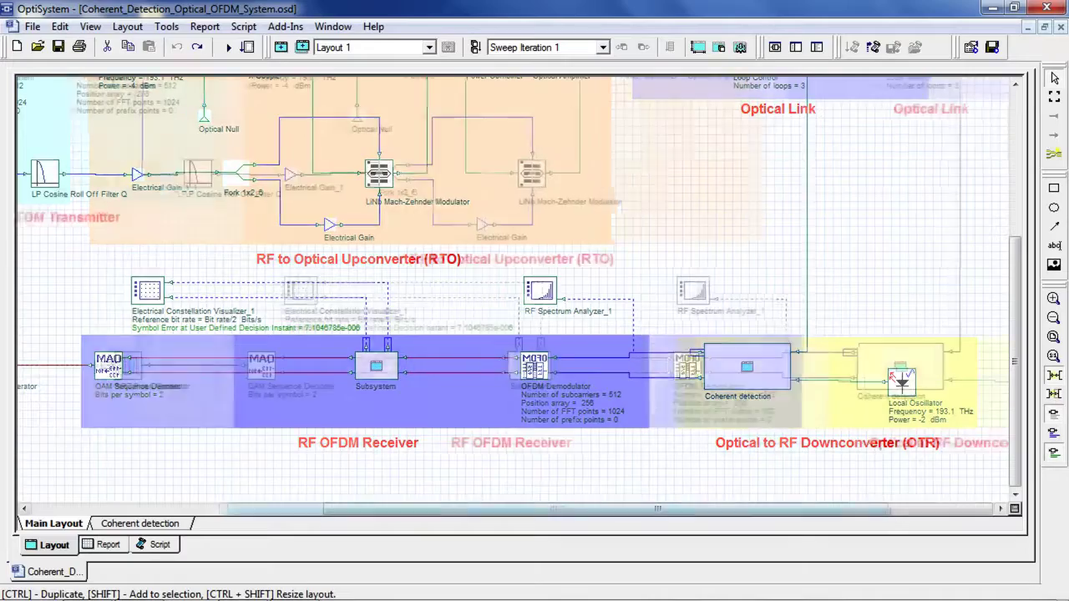
scroll(513, 289, "left", 4)
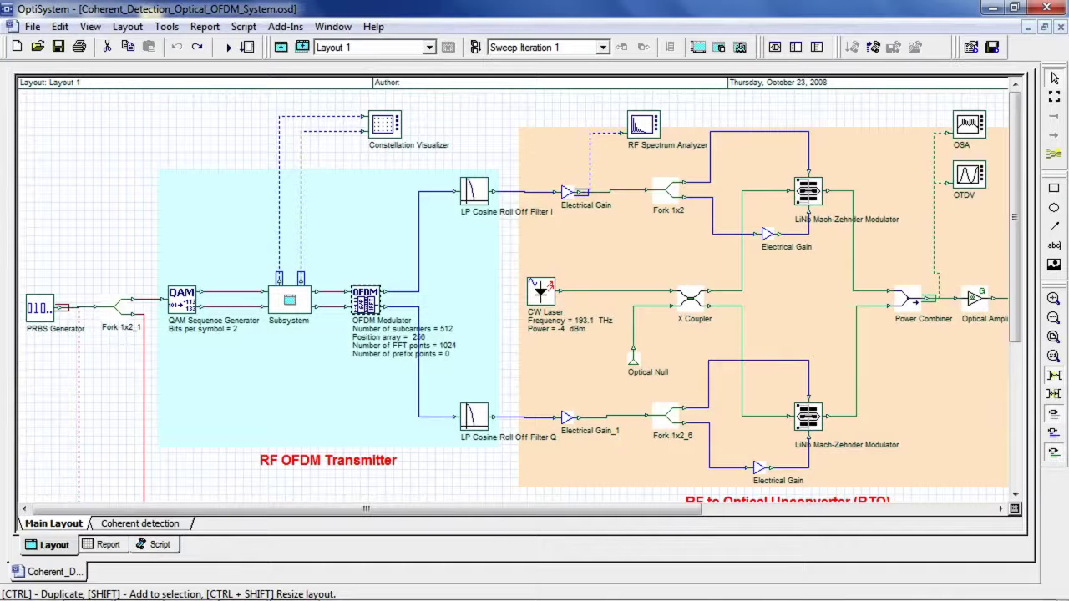
double_click(499, 117)
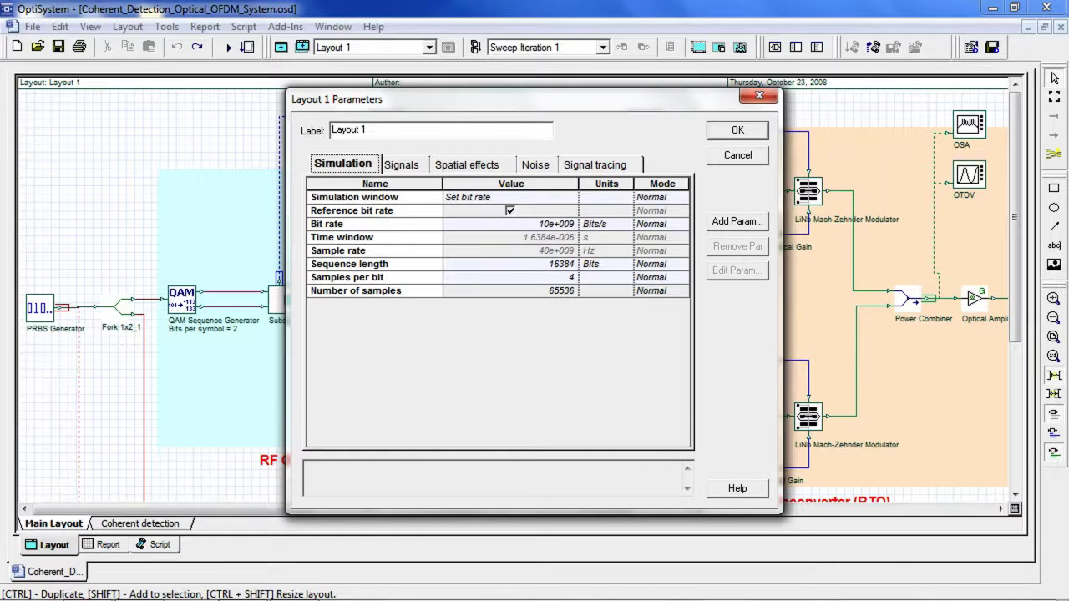
key("Escape")
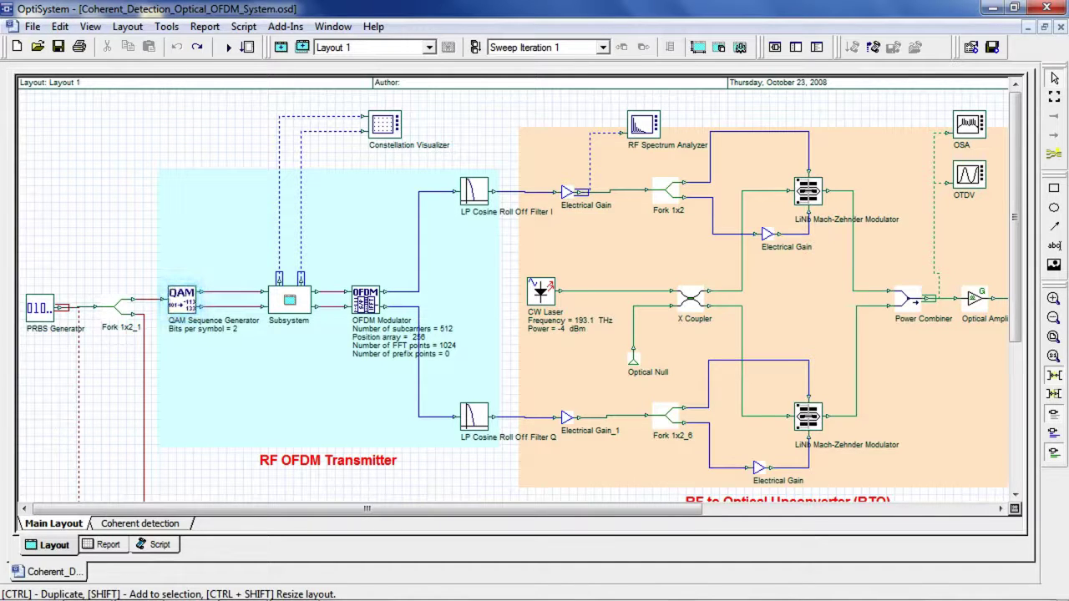
Review the OFDM Modulator's main properties, including the available cyclic prefix options, keeping the current settings
double_click(366, 300)
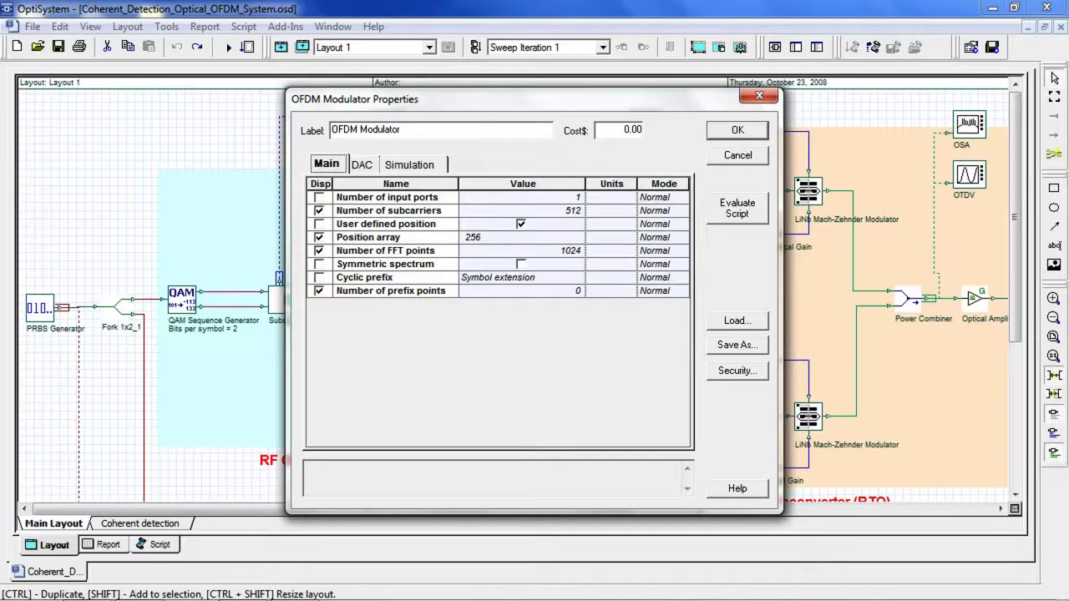
left_click(575, 278)
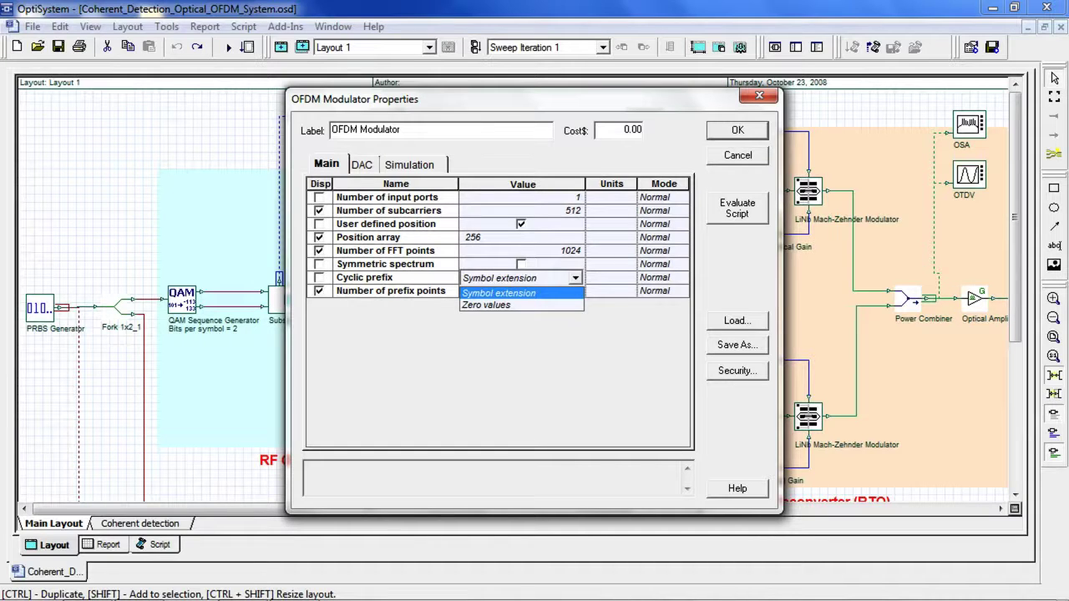
left_click(576, 278)
left_click(738, 130)
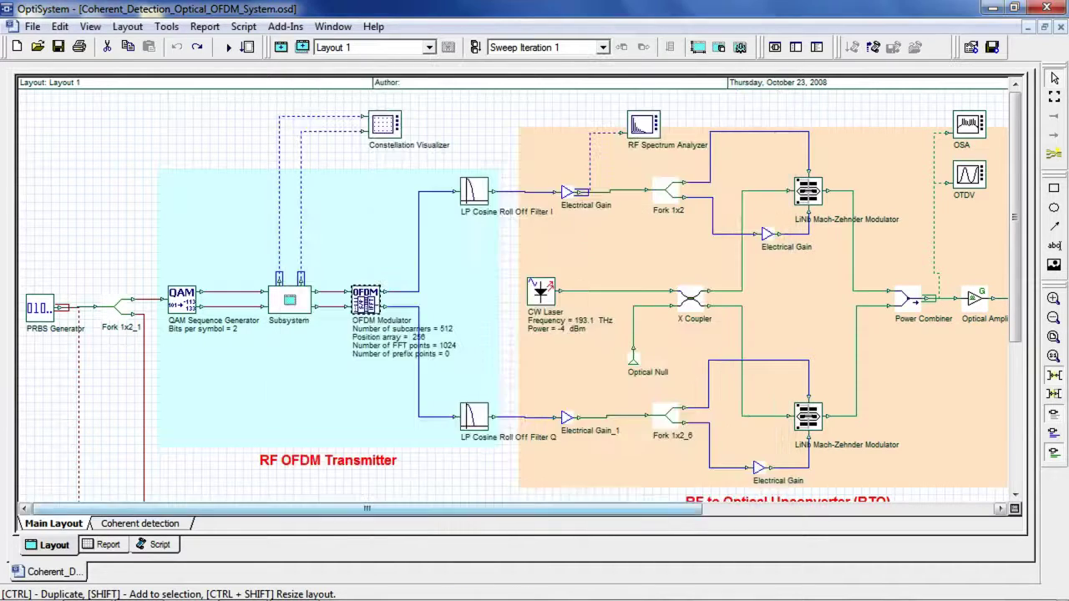
Inspect the main, dispersion and nonlinear properties of the Optical Fiber in the optical link, leaving them unchanged
left_click_drag(366, 509, 422, 509)
scroll(513, 292, "right", 4)
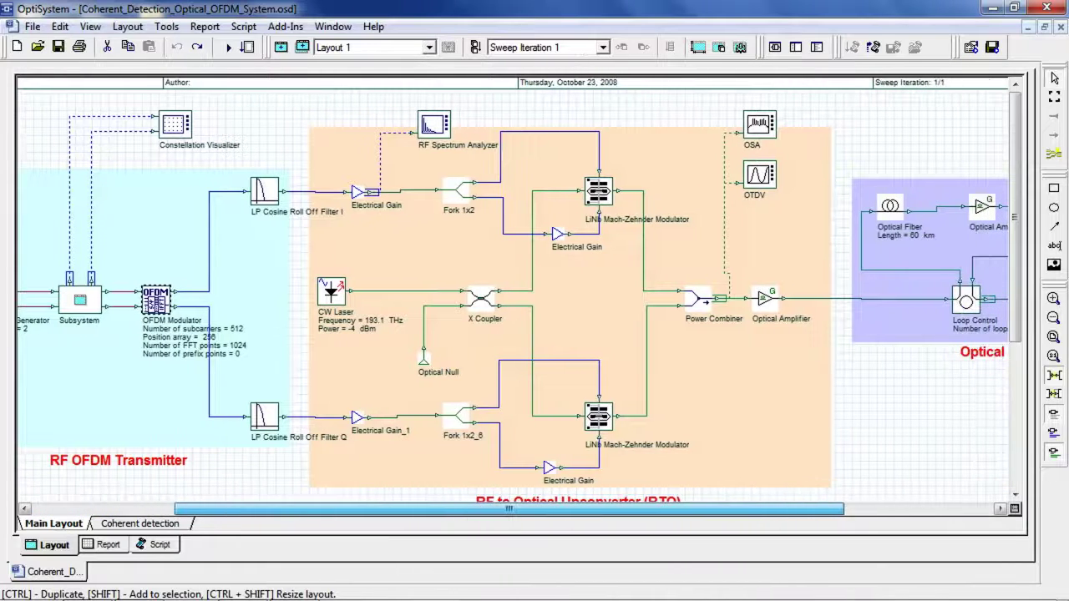
scroll(513, 292, "down", 1)
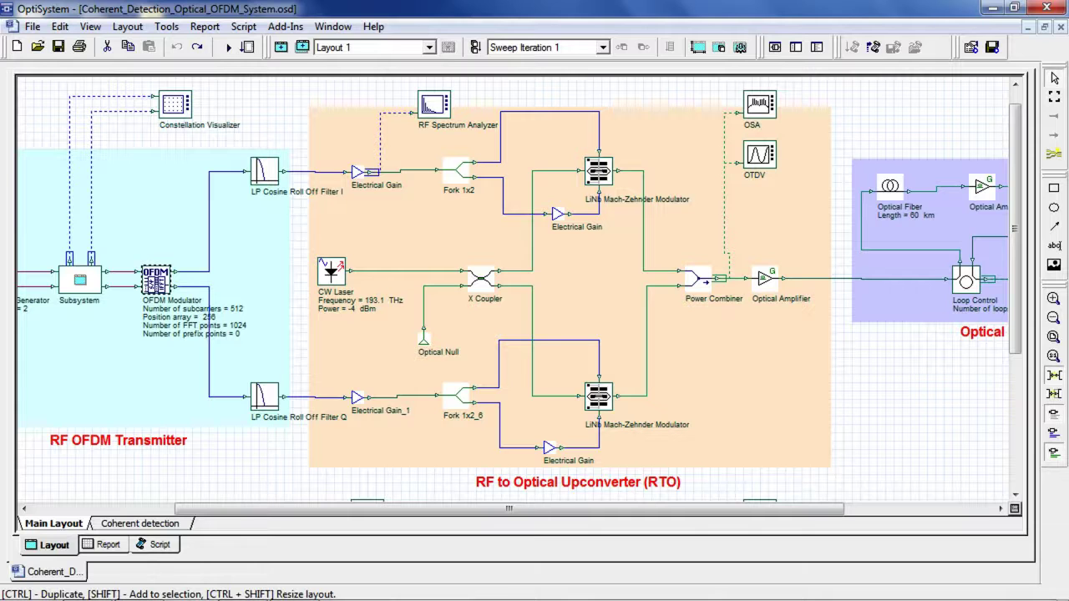
left_click_drag(509, 509, 657, 509)
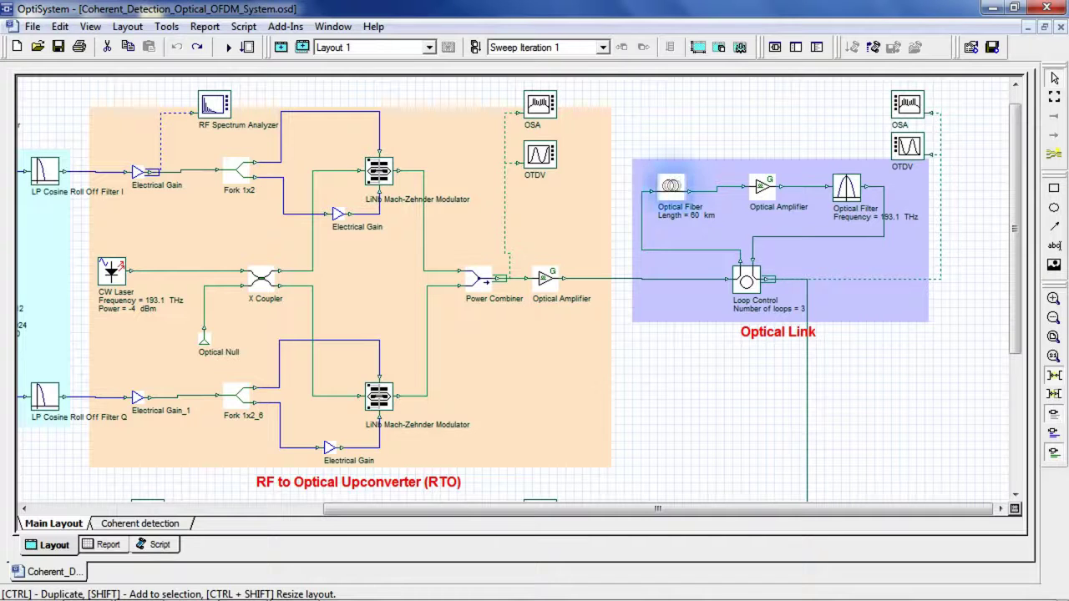
double_click(670, 186)
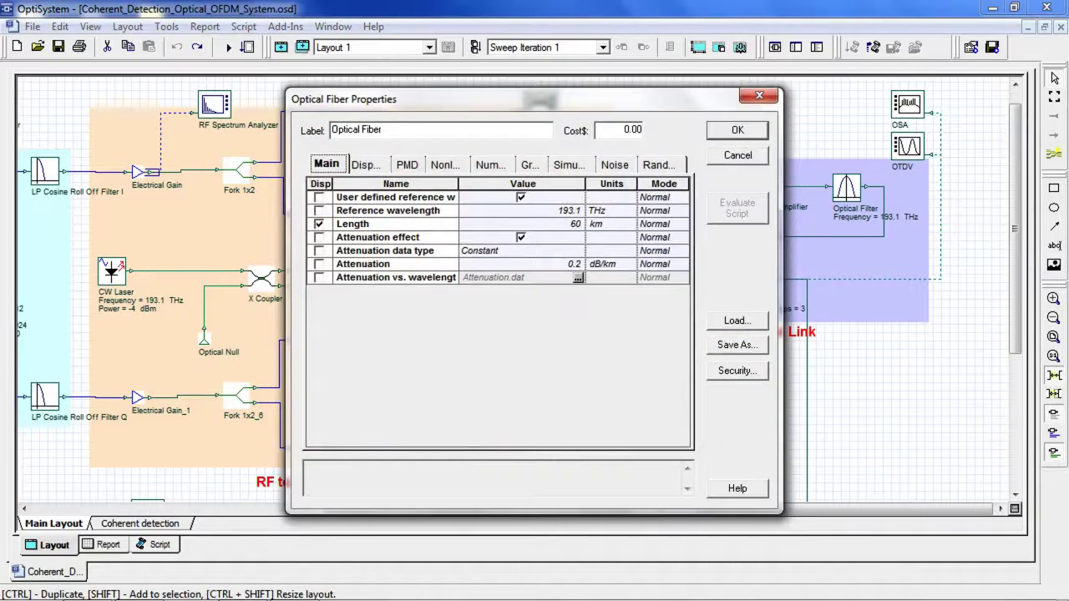
left_click(366, 164)
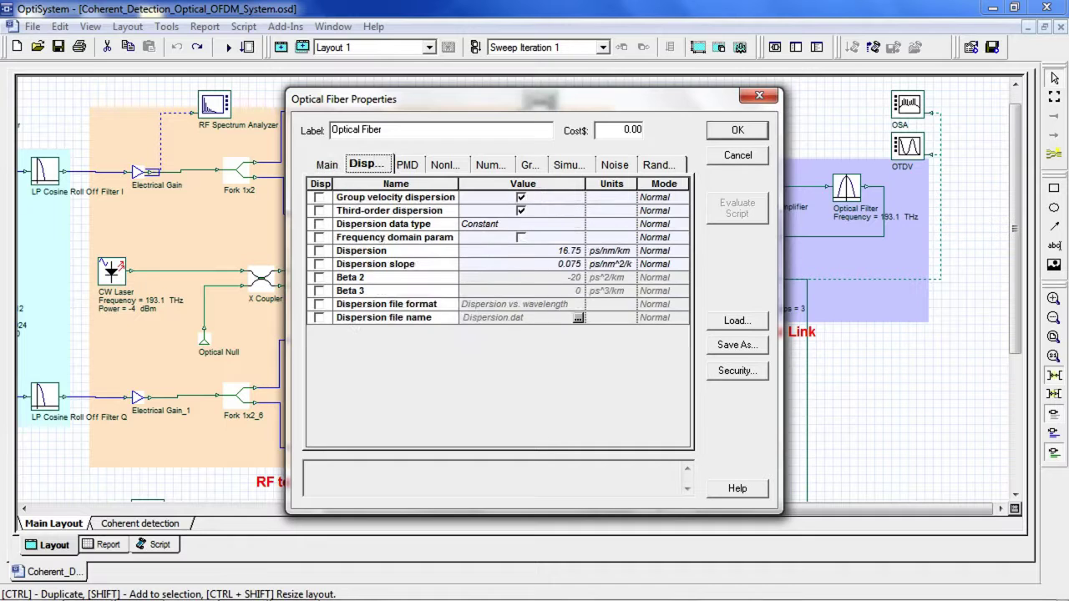
left_click(445, 165)
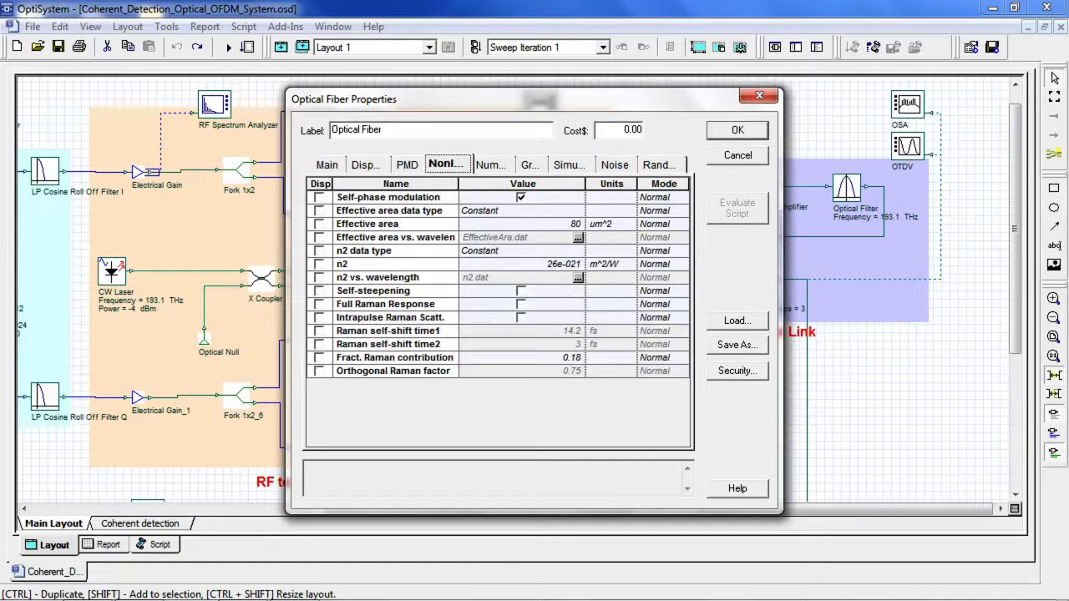
left_click(737, 156)
Look inside the Coherent detection subsystem of the optical to RF downconverter, and return to the main layout
scroll(738, 251, "down", 9)
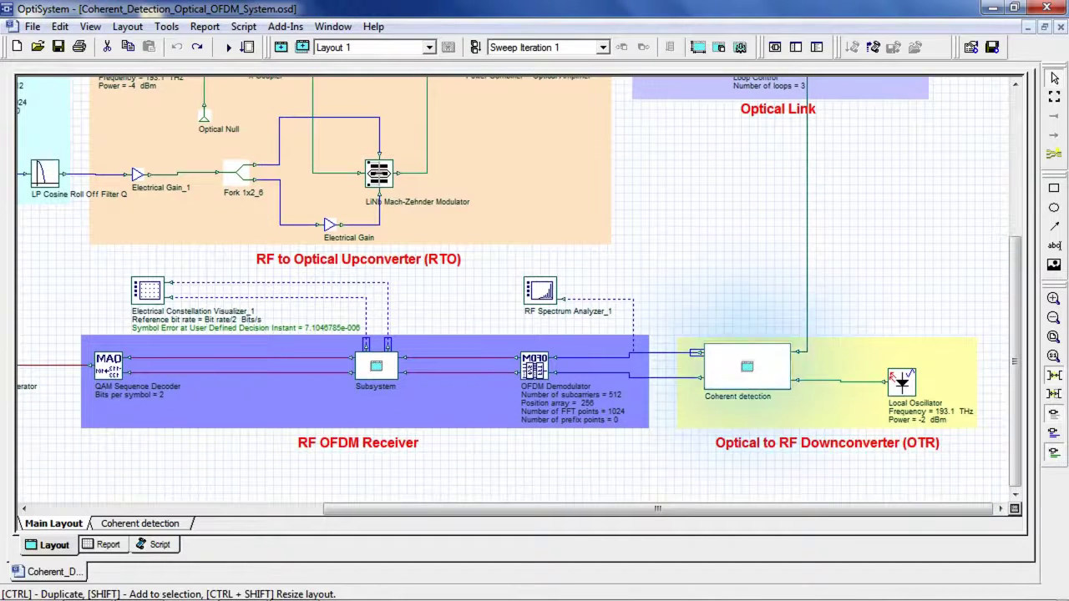
left_click(776, 368)
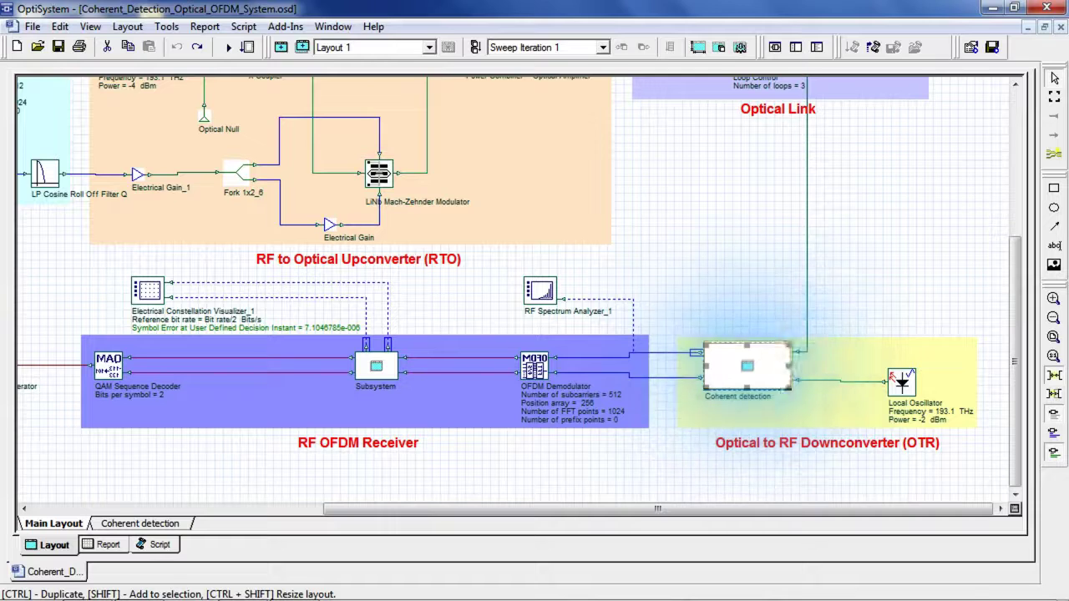
right_click(778, 368)
left_click(828, 317)
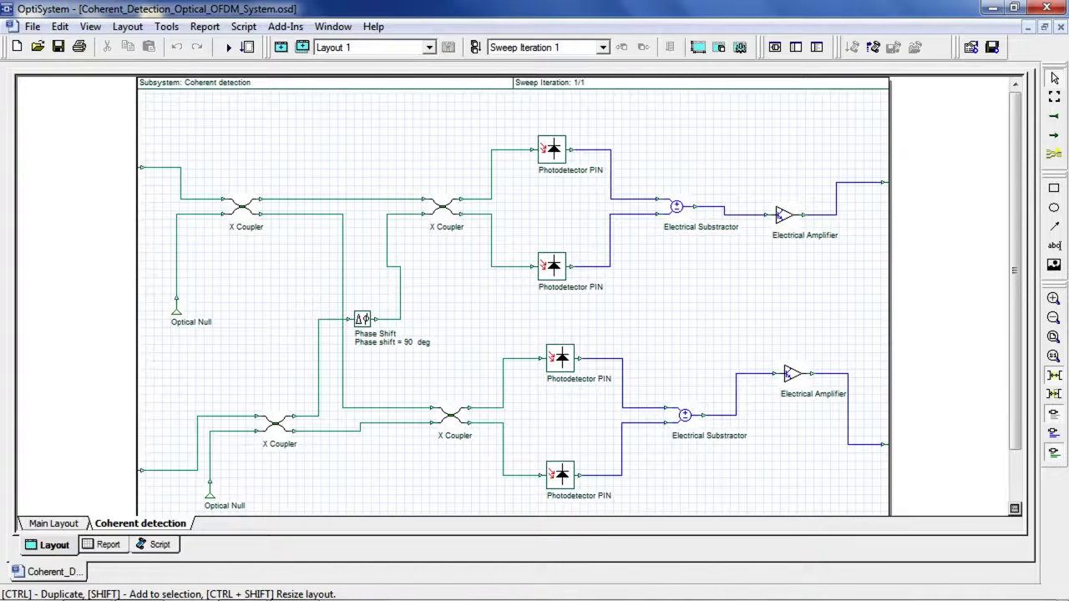
left_click(53, 524)
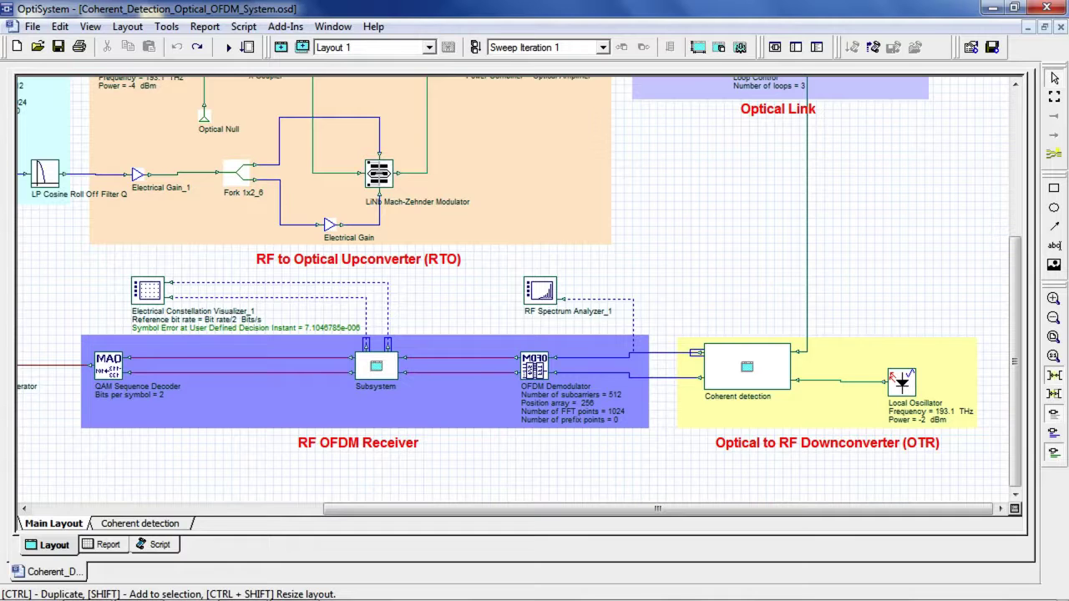
Run the simulation for the whole project and close the calculation window
left_click_drag(657, 509, 541, 509)
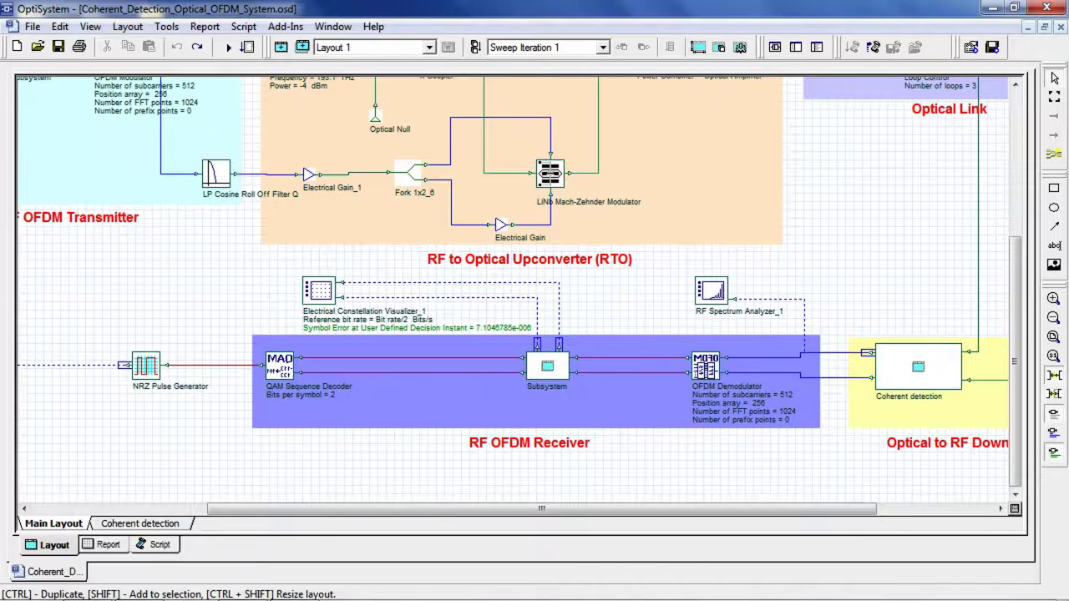
left_click_drag(541, 509, 367, 509)
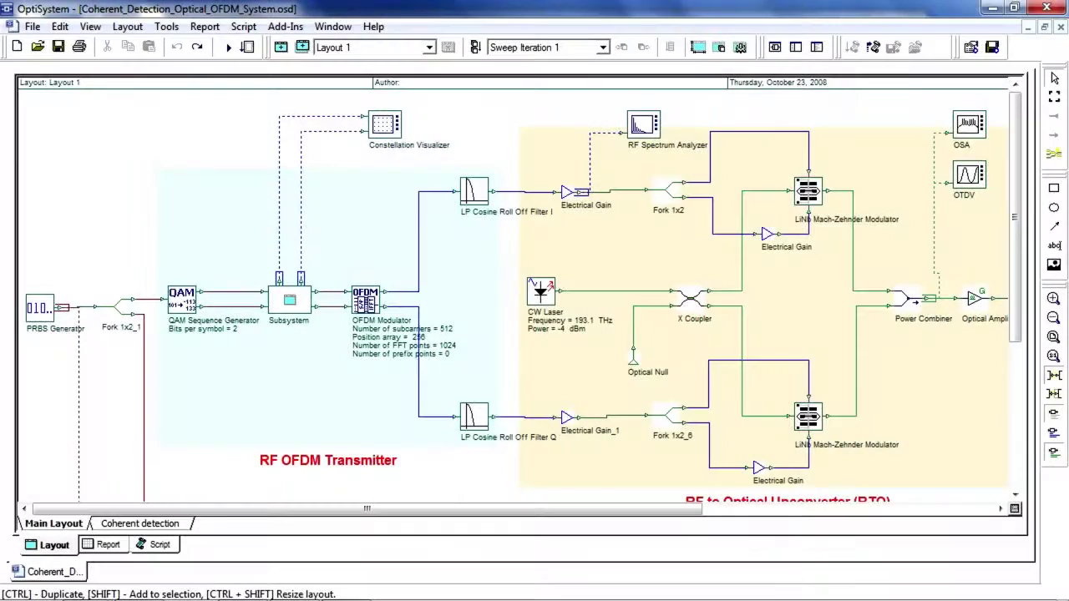
left_click(229, 47)
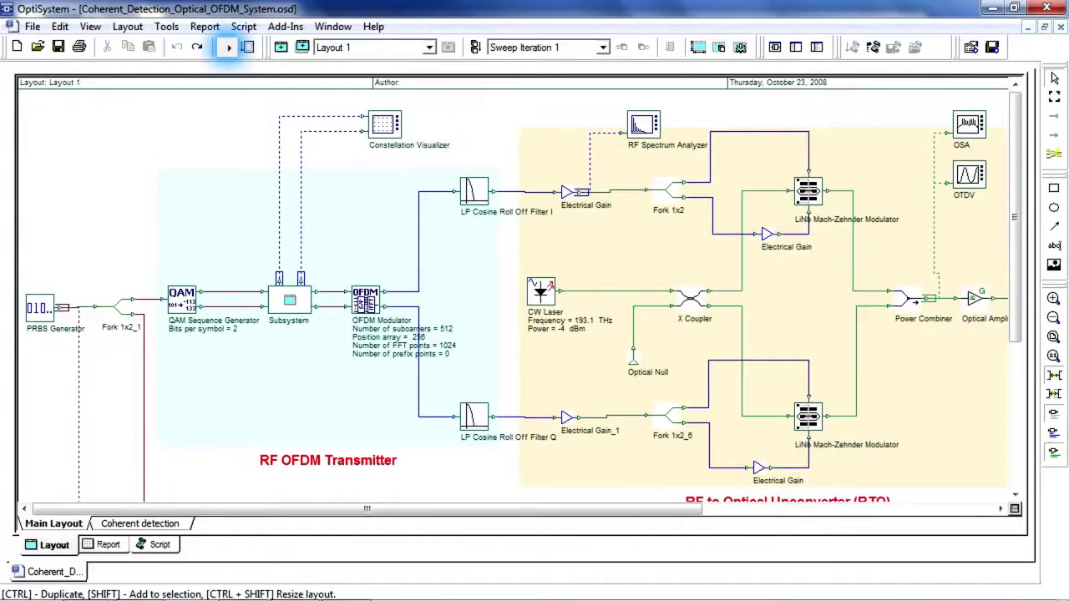
left_click(720, 132)
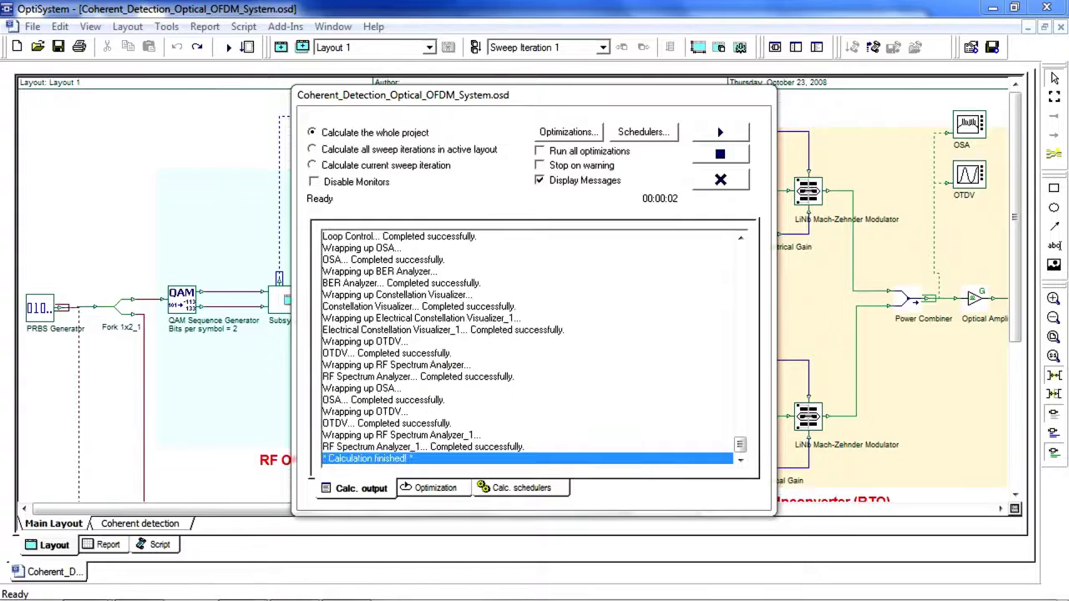
left_click(720, 180)
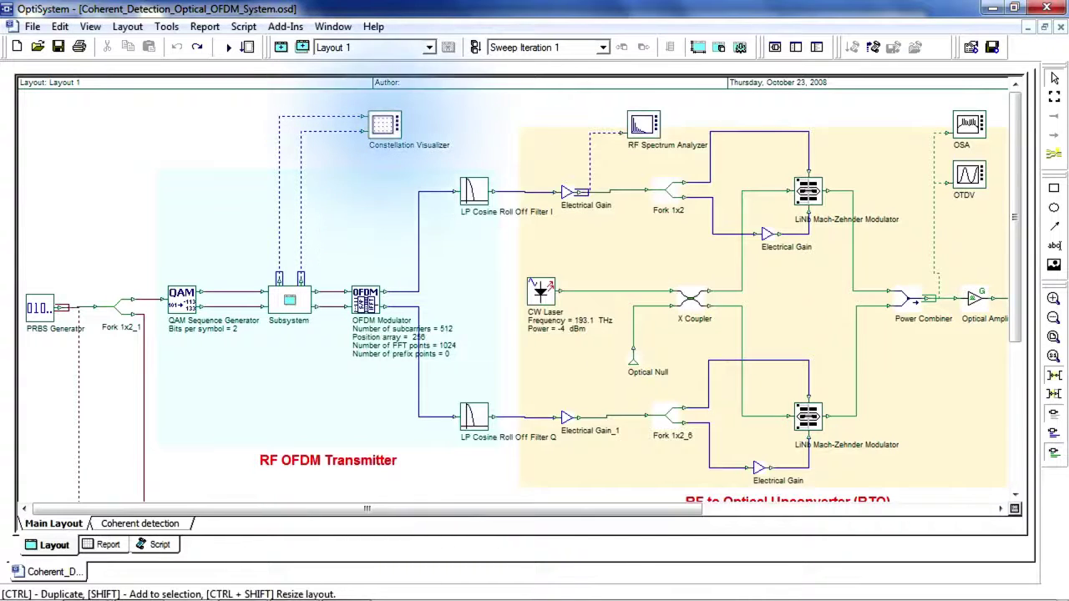
View the transmitter's Constellation Visualizer plot, and open the OFDM Modulator's OFDM FFT graph from the project browser
double_click(385, 125)
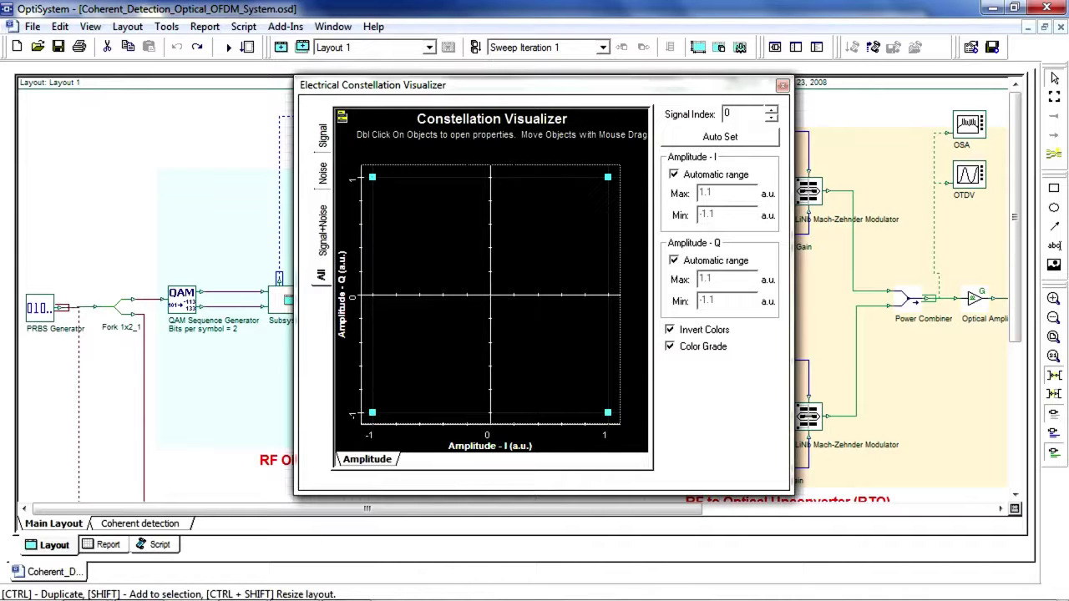
left_click(783, 86)
left_click(91, 27)
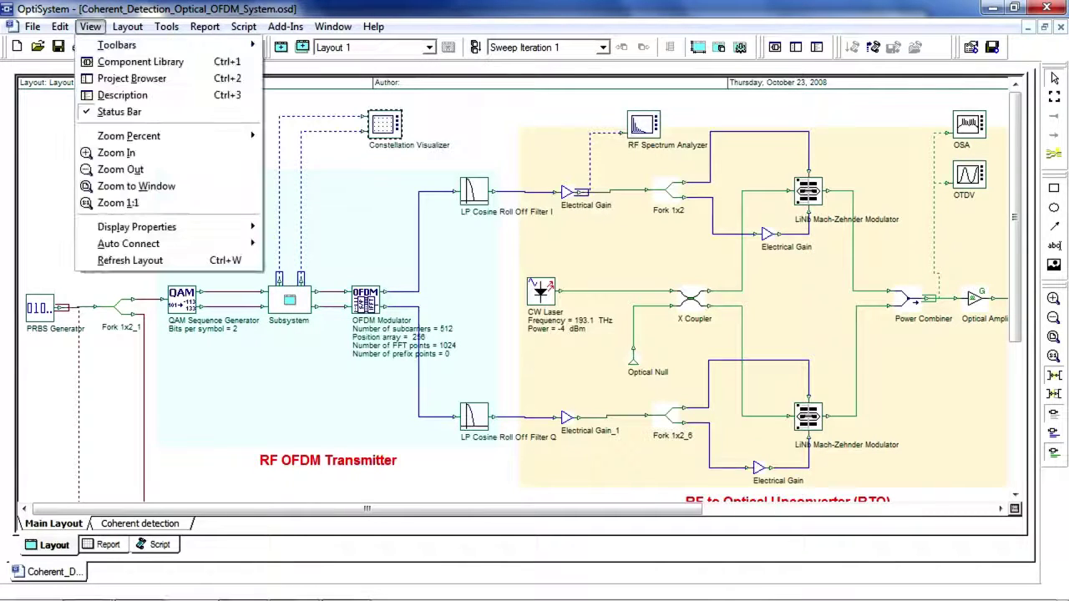
left_click(132, 79)
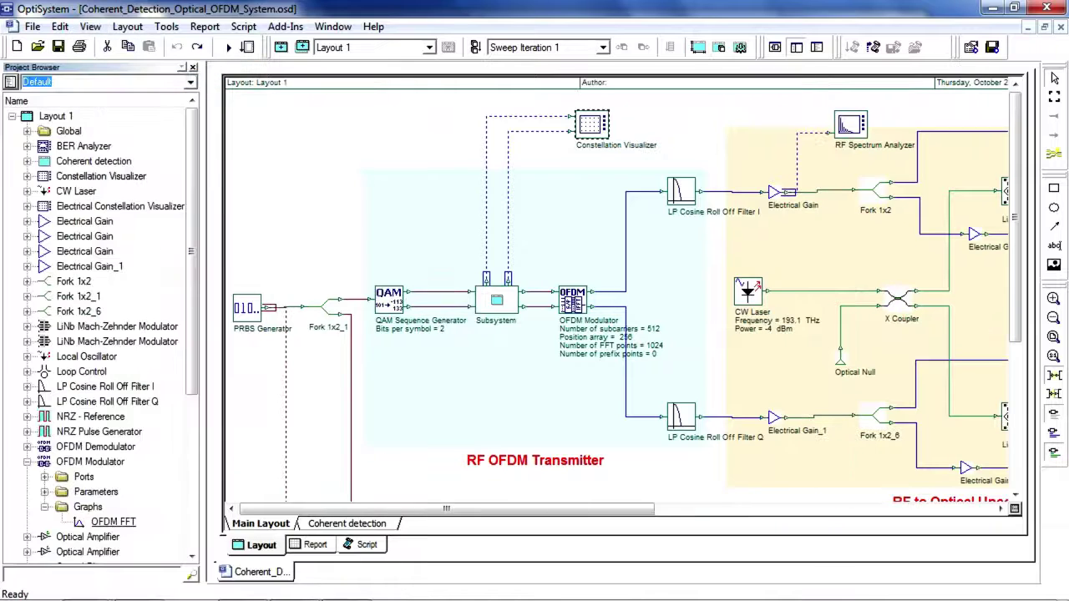
double_click(114, 522)
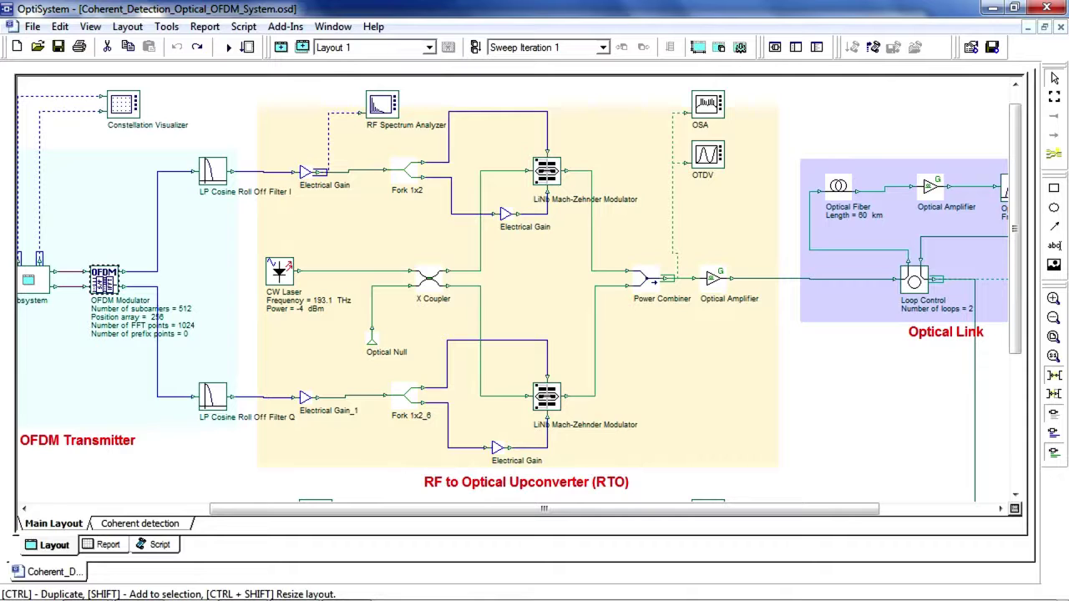
View the optical spectrum on the OSA after the power combiner and on the OSA after the optical link
double_click(708, 105)
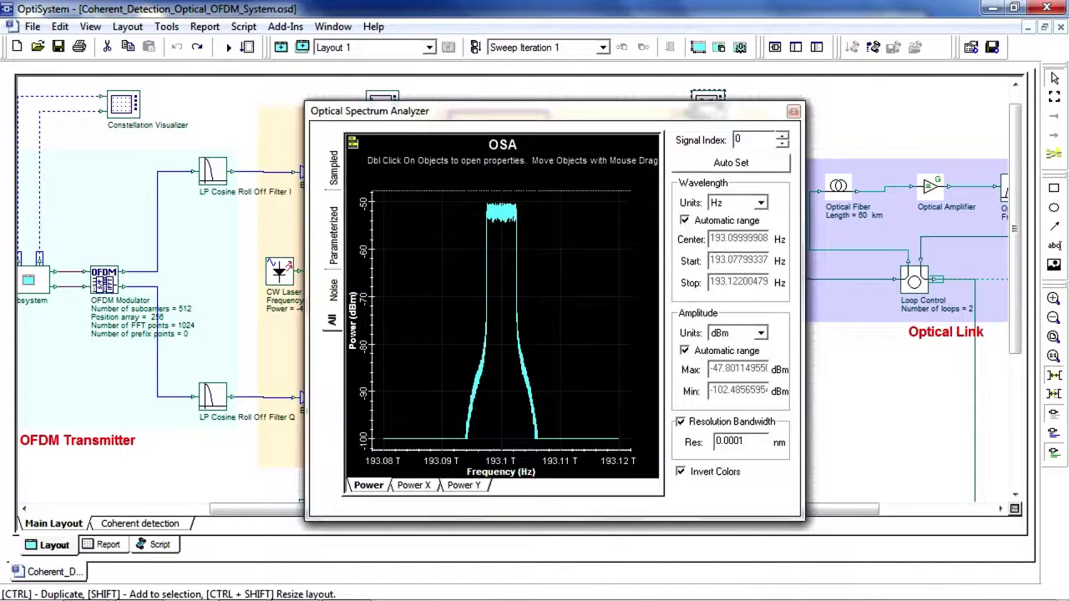
left_click(794, 111)
left_click_drag(601, 509, 715, 508)
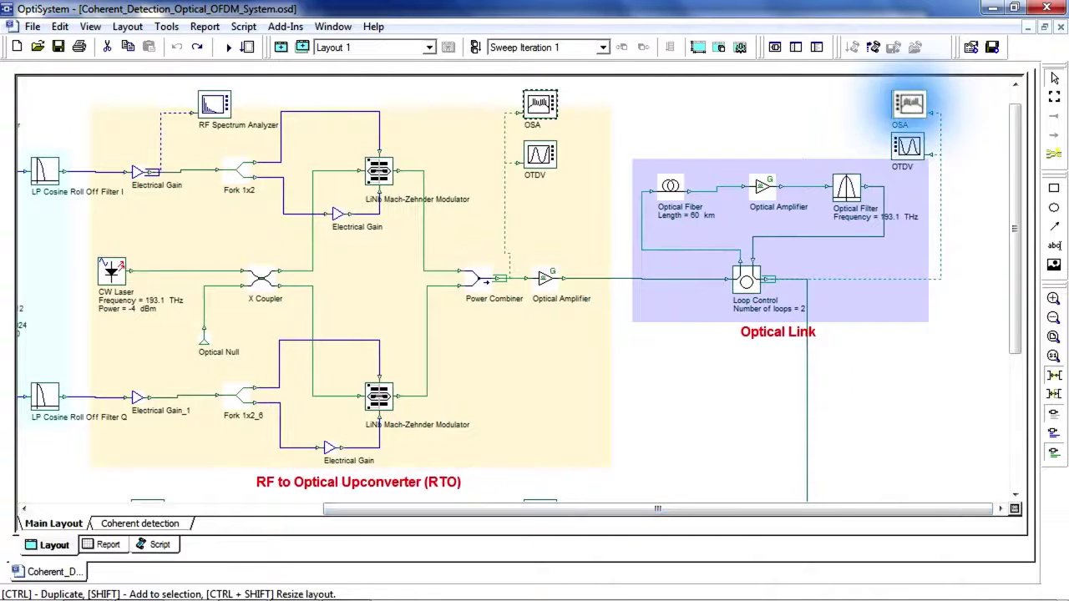
double_click(908, 105)
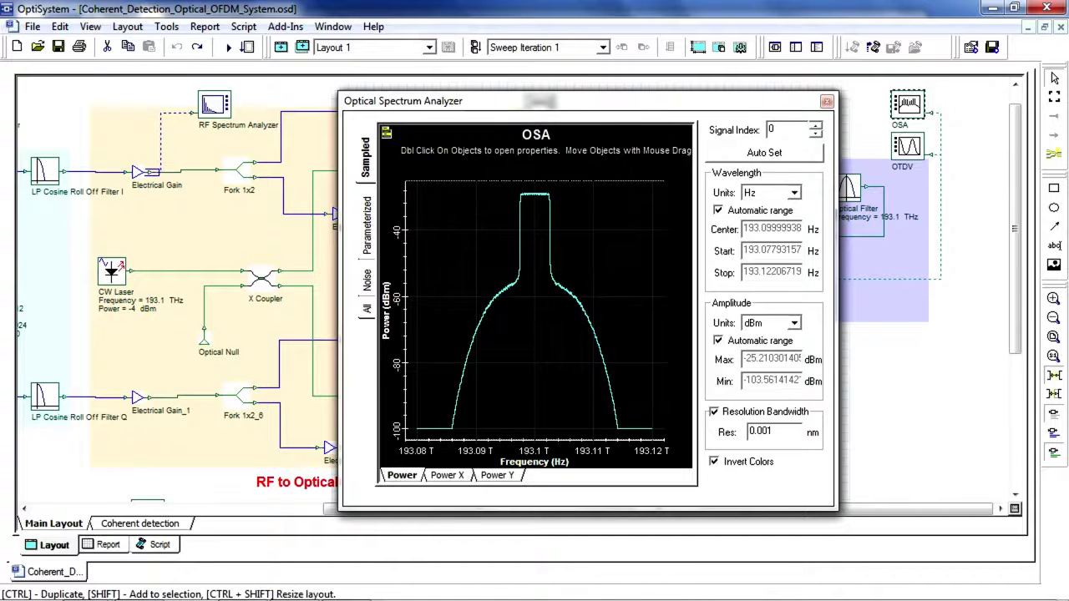
key("Escape")
Display the received constellation diagram in the Electrical Constellation Visualizer_1 of the RF OFDM receiver
scroll(518, 292, "down", 5)
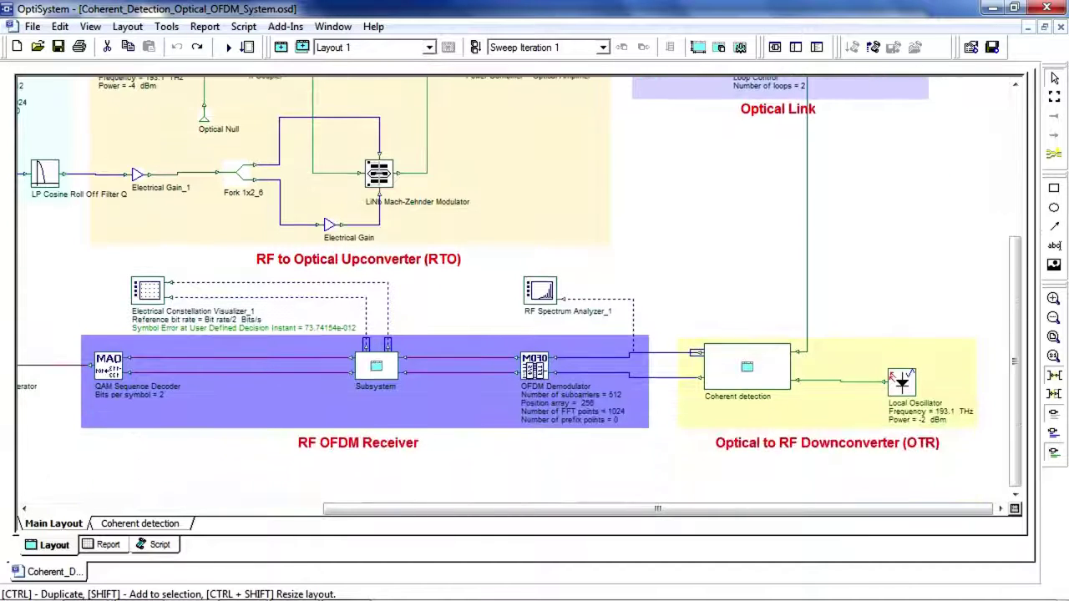
left_click_drag(658, 508, 519, 509)
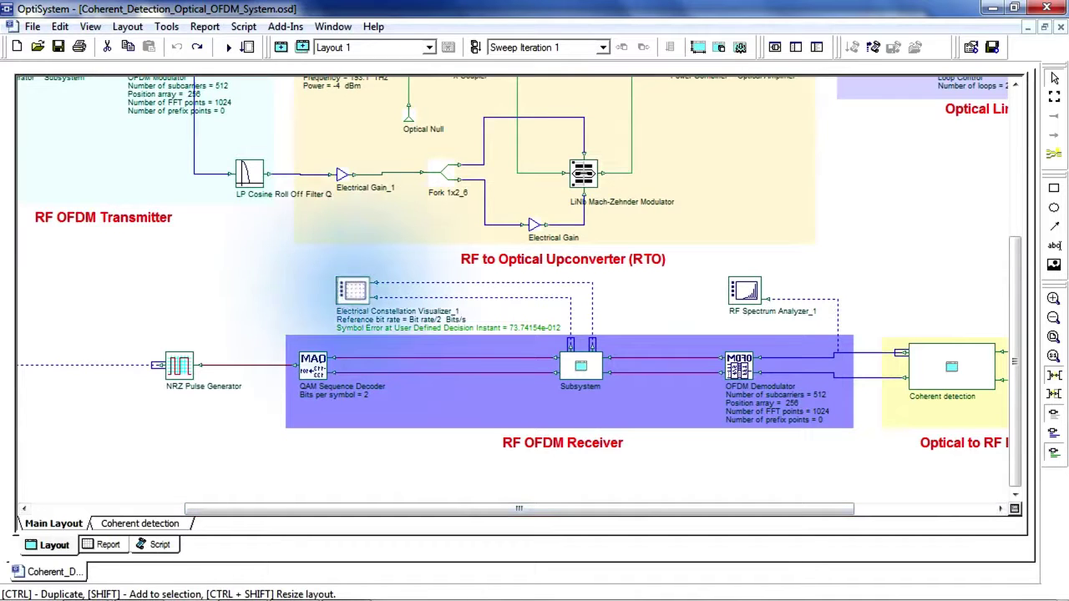
double_click(353, 291)
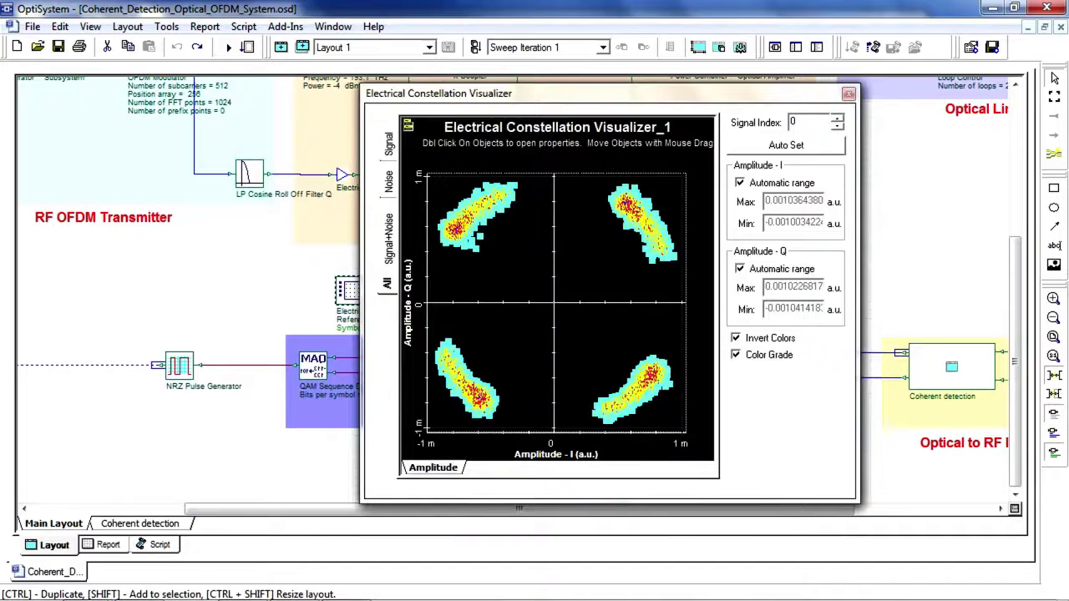